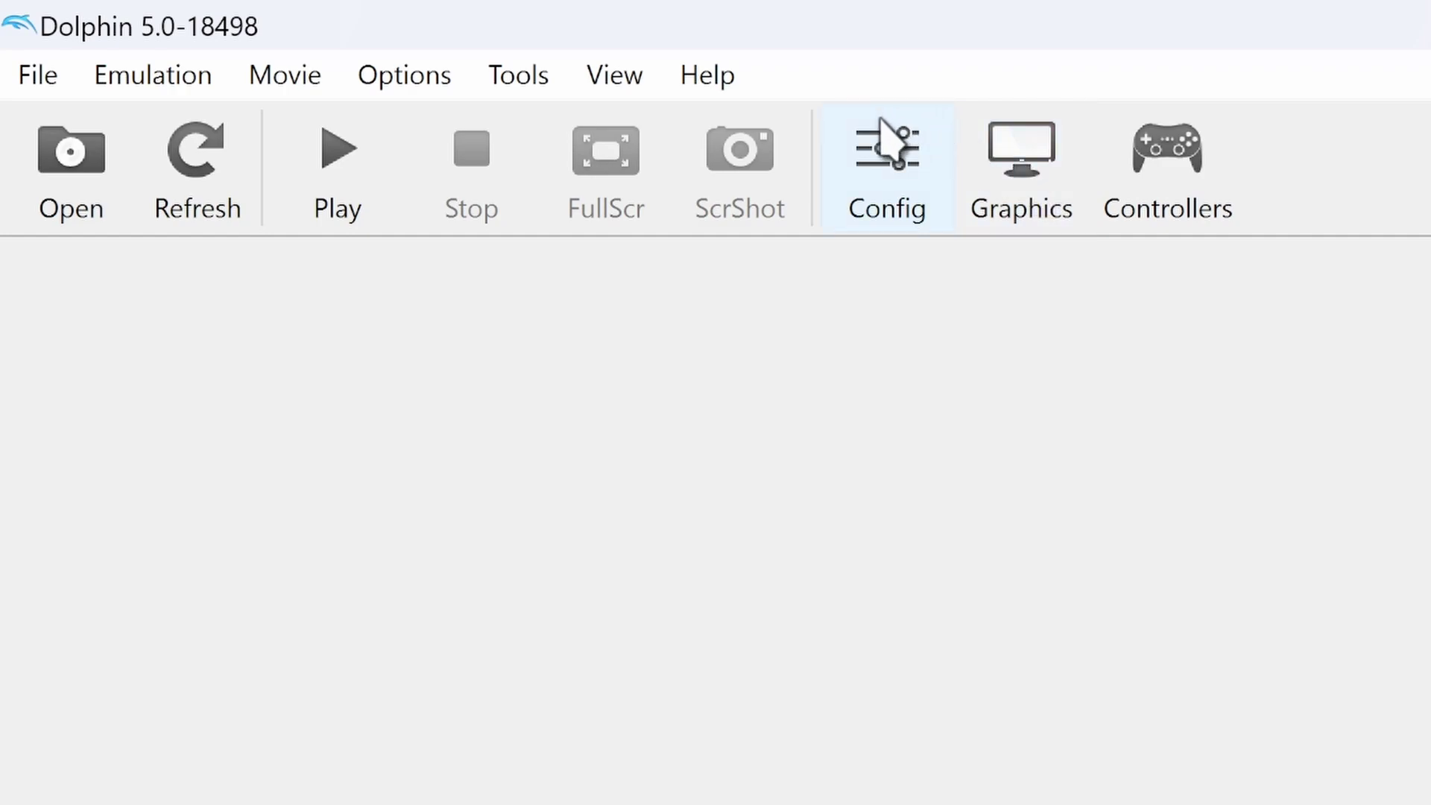
# Open Dolphin's Config window and bring its full GameCube settings tab into view
pyautogui.click(886, 140)
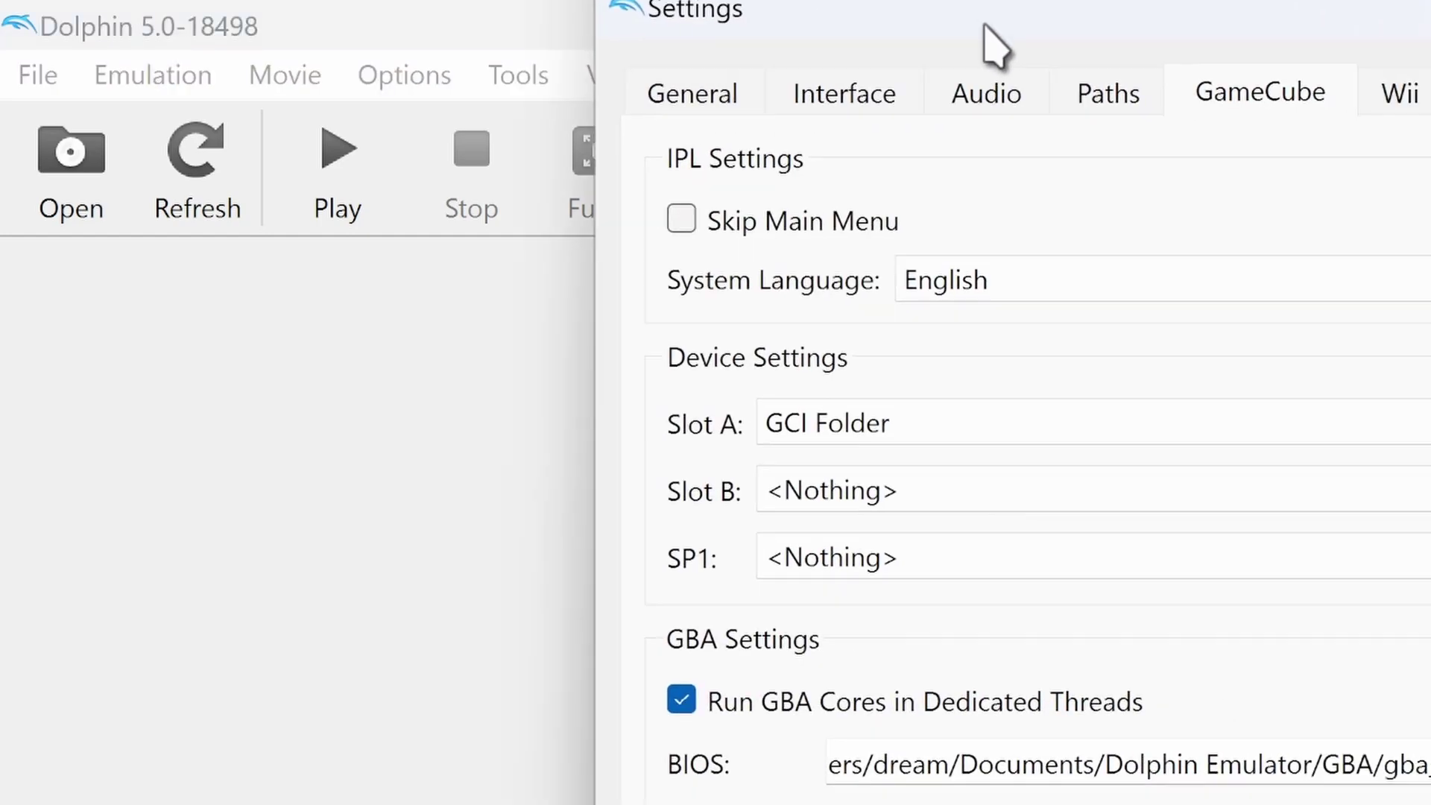
pyautogui.moveTo(1152, 60); pyautogui.dragTo(667, 16)
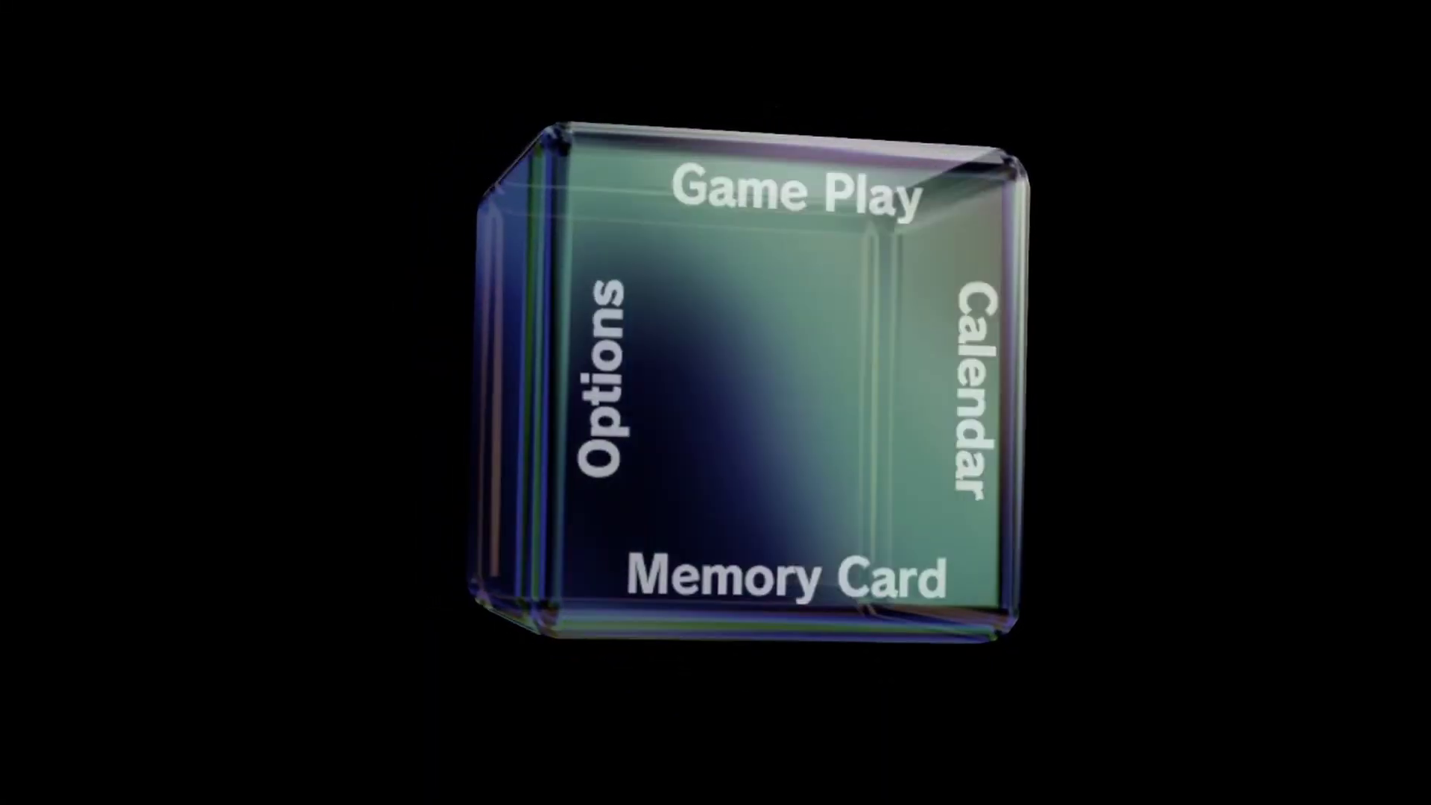
# Rotate the IPL menu cube to the Memory Card face and open the memory card manager
pyautogui.press('Left')
pyautogui.press('Escape')
pyautogui.press('Right')
pyautogui.press('Escape')
pyautogui.press('Down')
pyautogui.press('Return')
# Inspect the Bloody Roar and Mario Kart saves' action menus on Slot A, erasing nothing
pyautogui.press('Right')
pyautogui.press('Right')
pyautogui.press('Left')
pyautogui.press('Left')
pyautogui.press('Return')
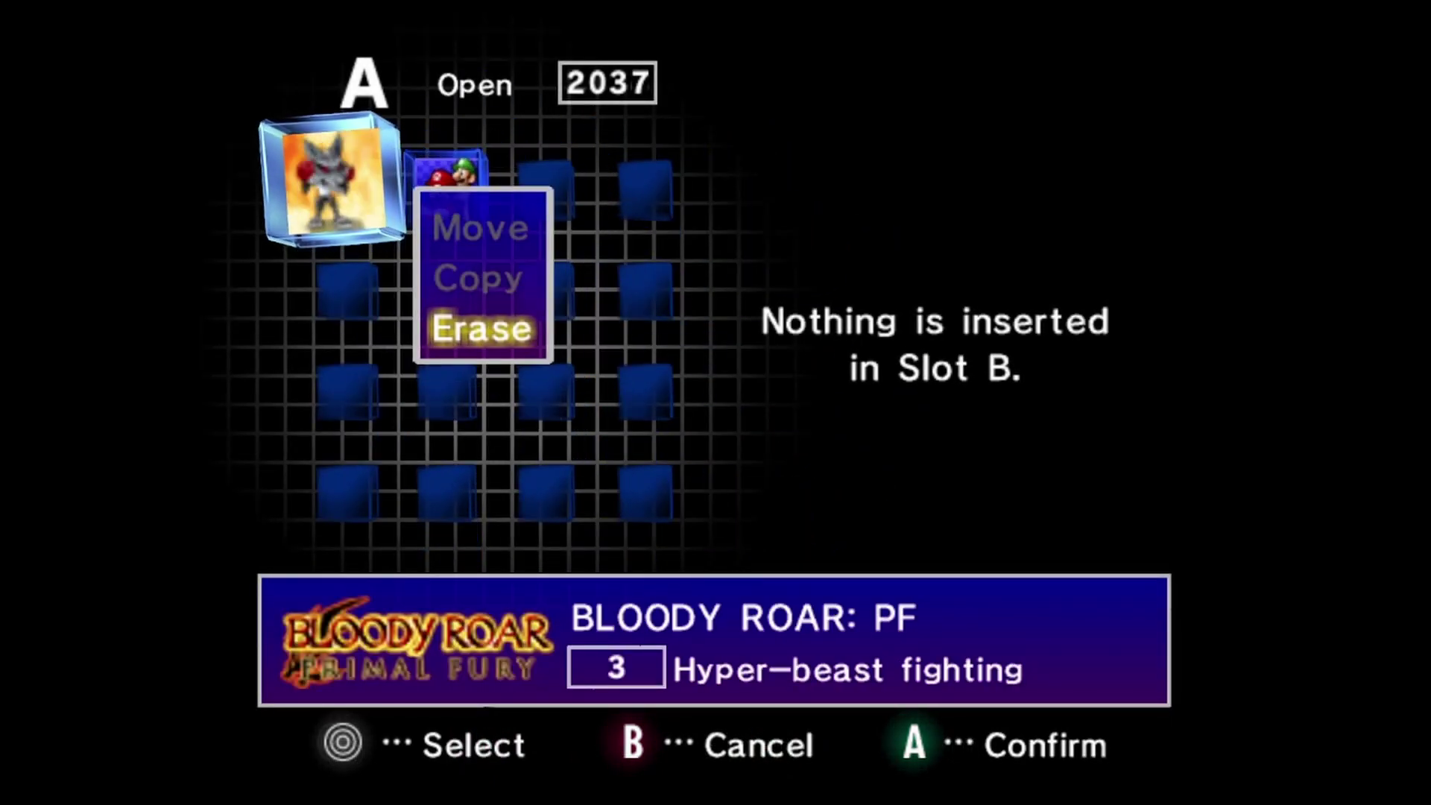
pyautogui.press('Escape')
pyautogui.press('Right')
pyautogui.press('Return')
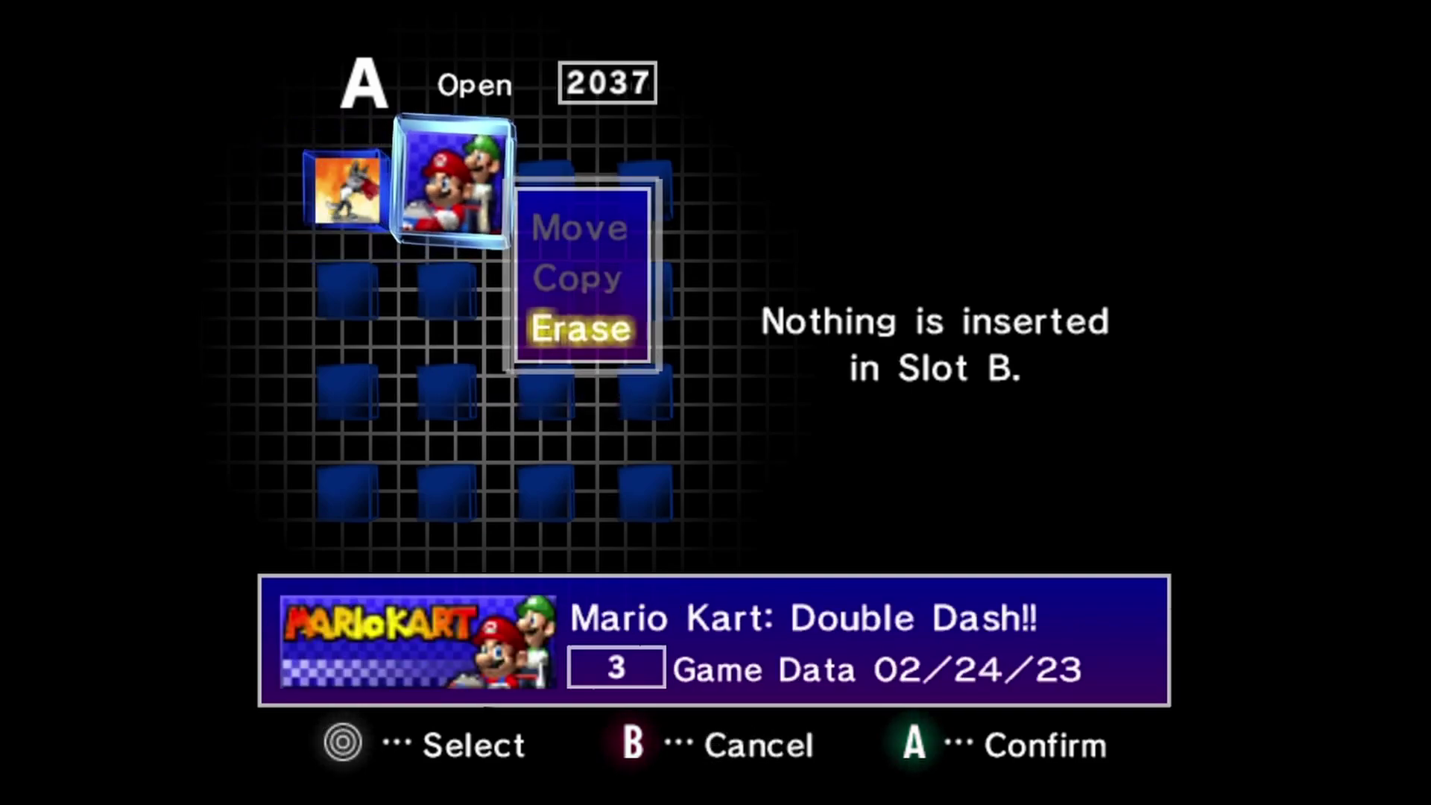
pyautogui.press('Escape')
pyautogui.press('Escape')
pyautogui.press('Escape')
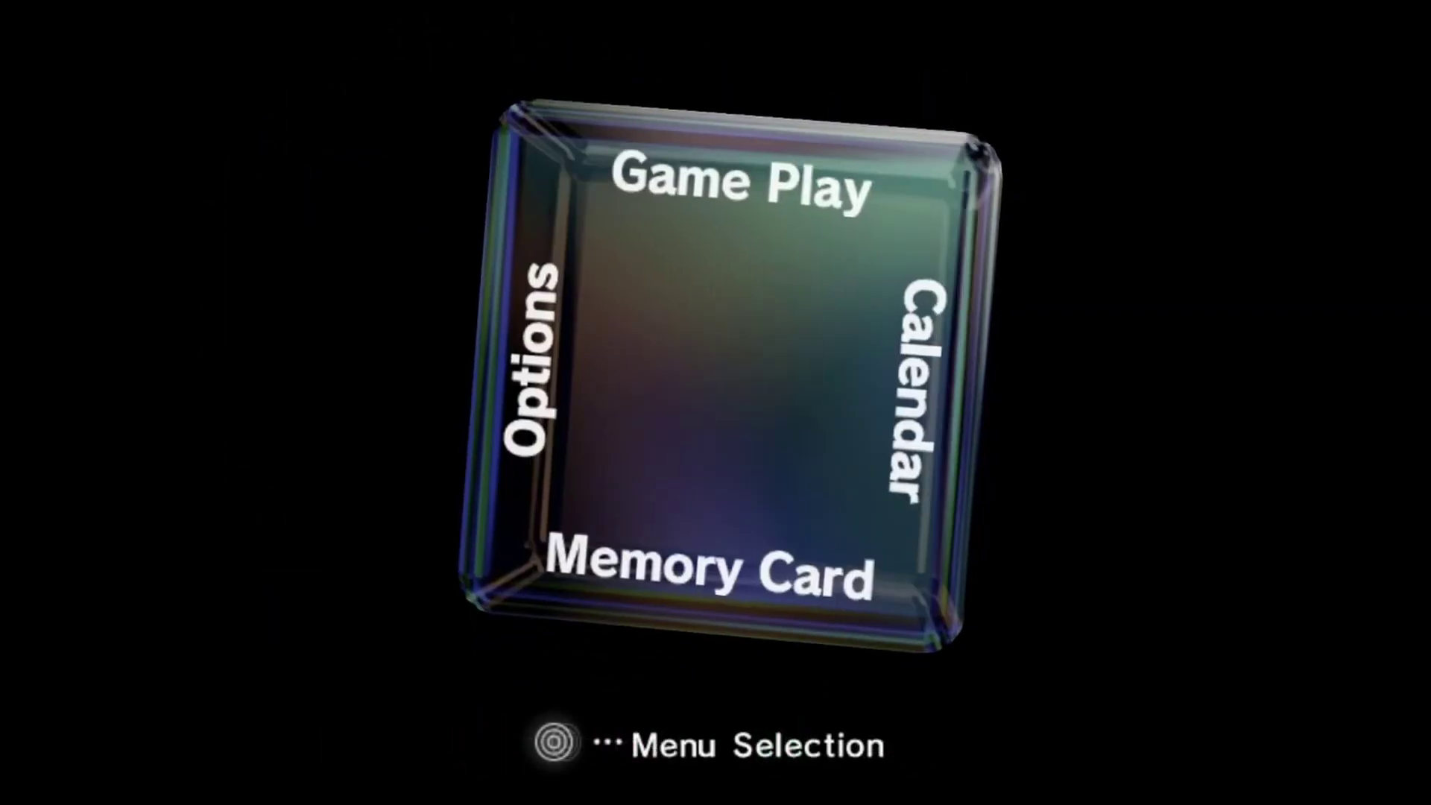
# Select Game Play and launch the Metroid Prime disc to its 'Press START' screen
pyautogui.press('Up')
pyautogui.press('Return')
pyautogui.press('Return')
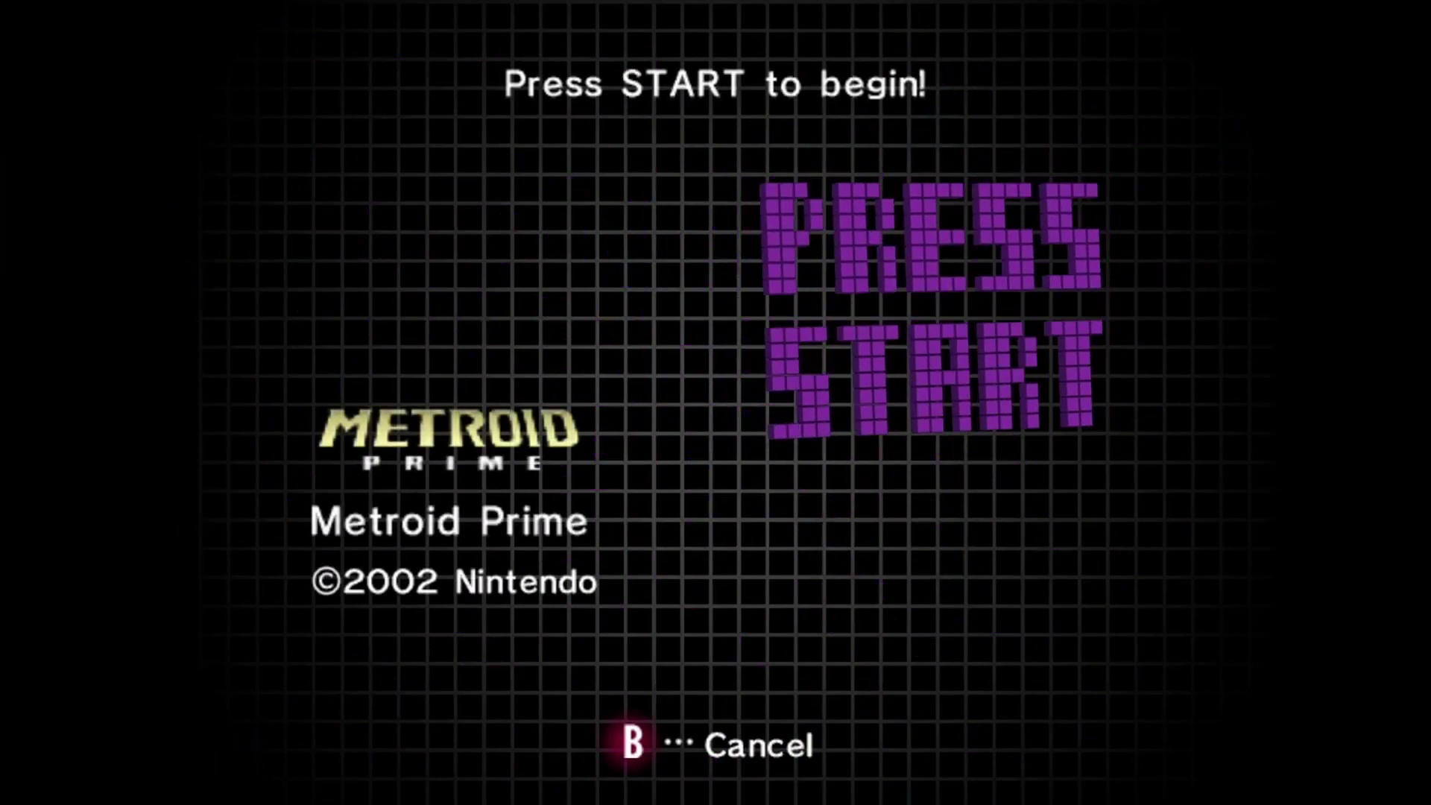
pyautogui.press('Return')
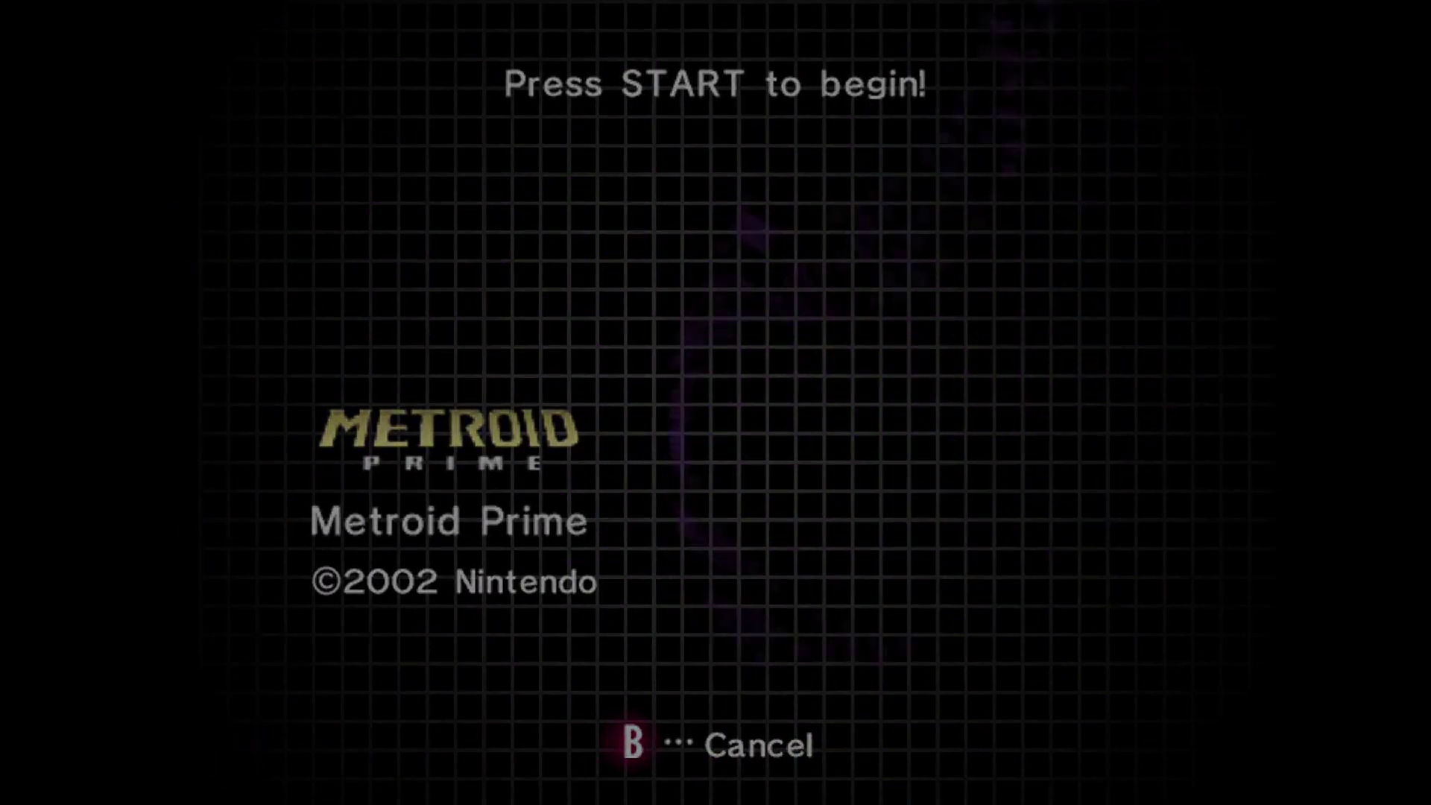